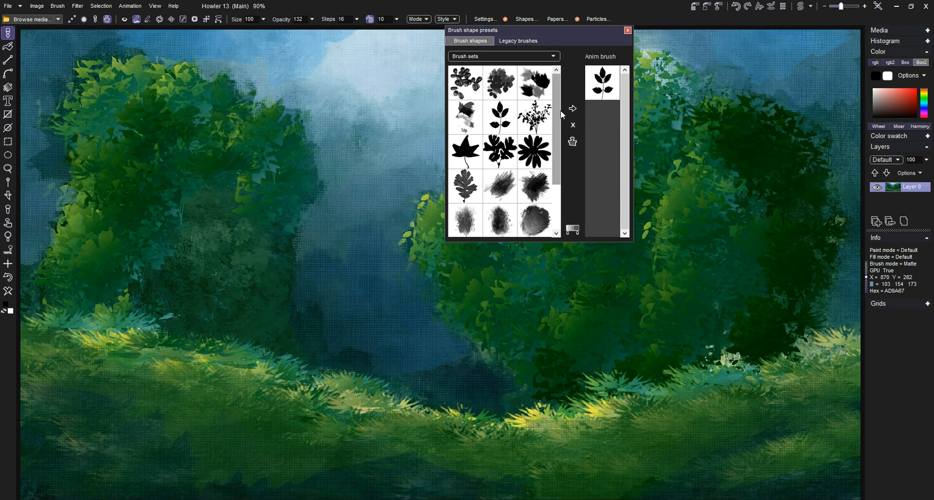
Look through the legacy brushes and the leaf brush shape presets, trying and undoing a stroke with the current brush.
{"action": "left_click", "coordinate": [536, 43]}
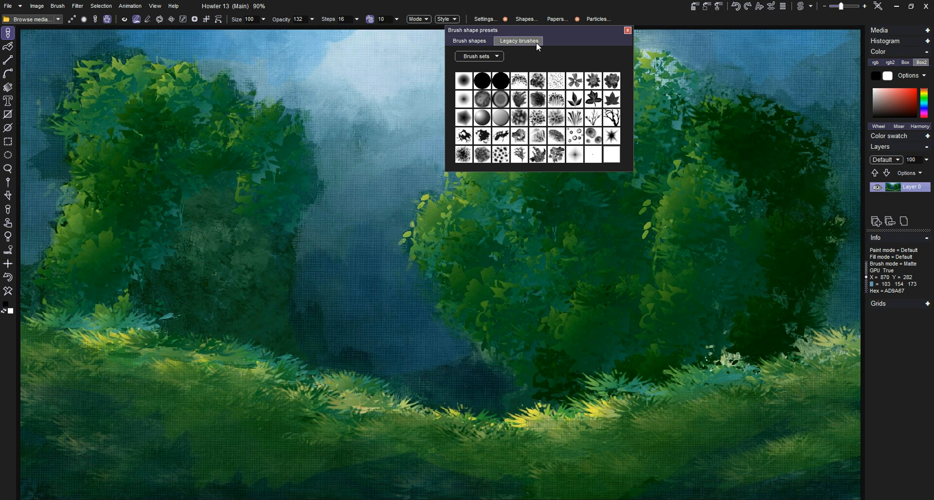
{"action": "left_click", "coordinate": [475, 43]}
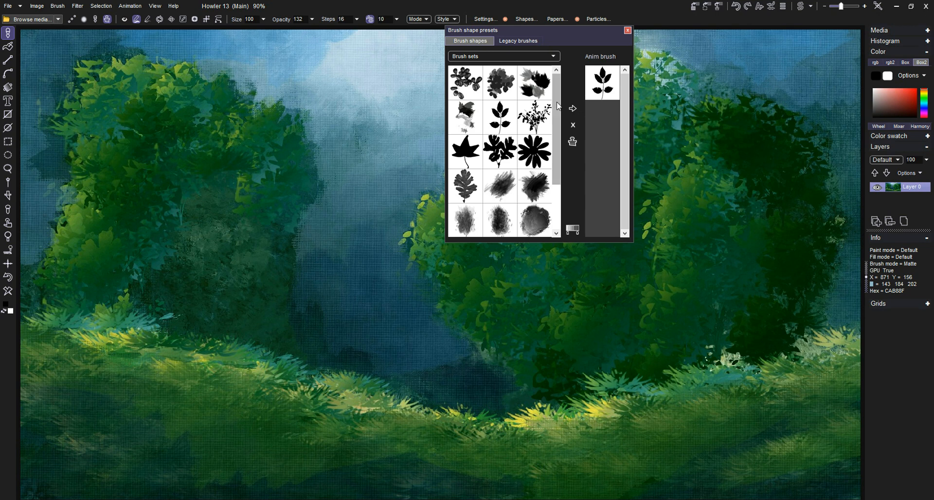
{"action": "scroll", "coordinate": [555, 137], "scroll_direction": "down", "scroll_amount": 2}
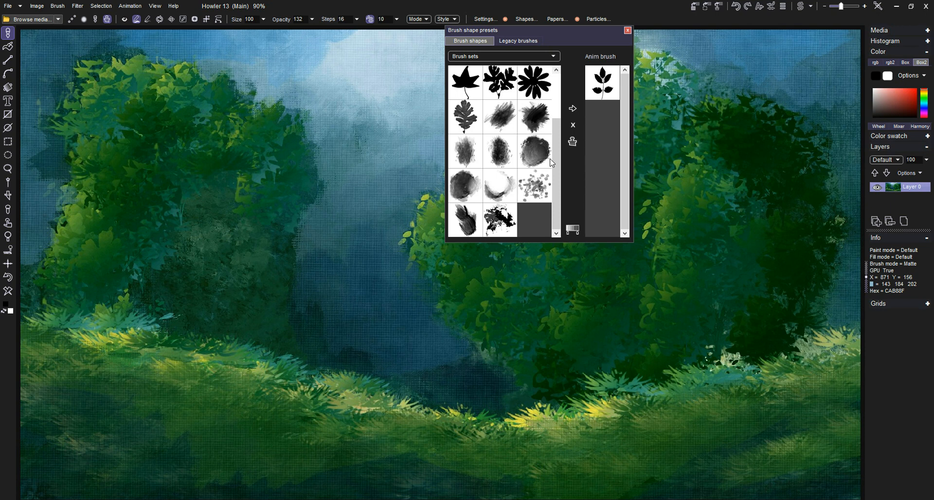
{"action": "scroll", "coordinate": [556, 162], "scroll_direction": "up", "scroll_amount": 2}
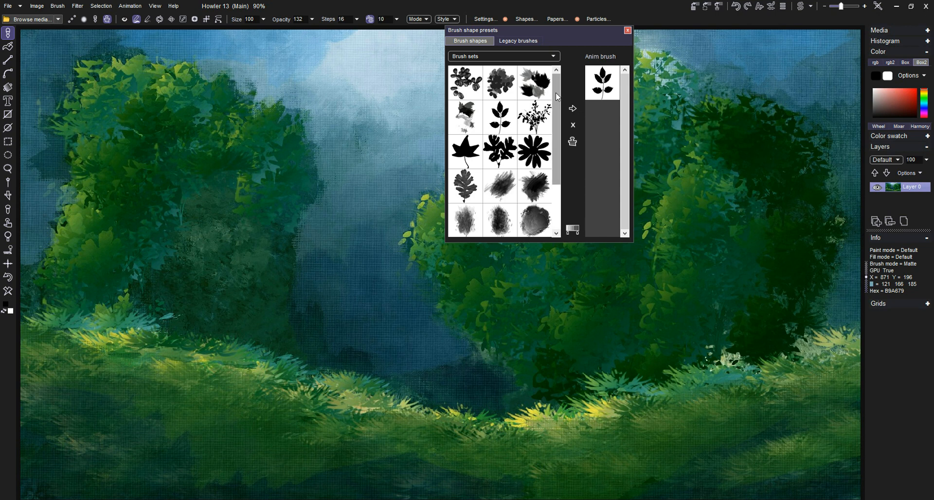
{"action": "scroll", "coordinate": [557, 129], "scroll_direction": "down", "scroll_amount": 2}
{"action": "scroll", "coordinate": [560, 107], "scroll_direction": "up", "scroll_amount": 1}
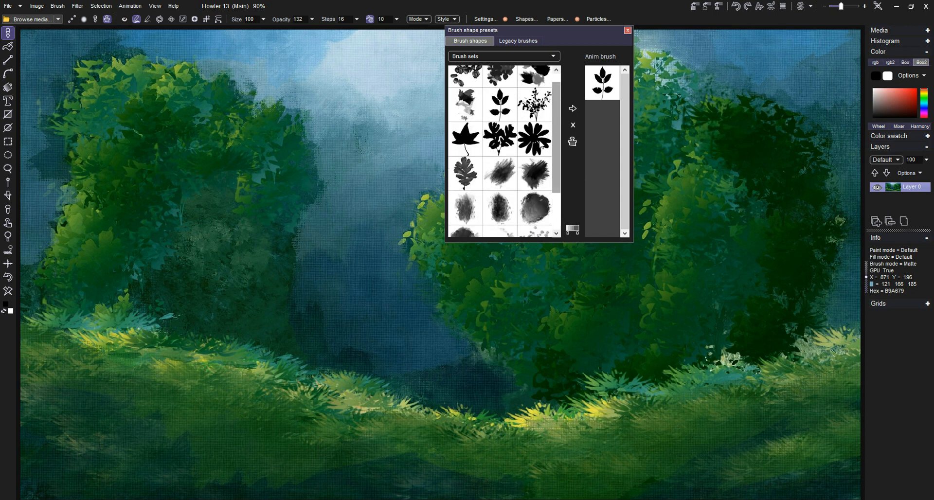
{"action": "mouse_move", "coordinate": [335, 147]}
{"action": "left_mouse_down"}
{"action": "mouse_move", "coordinate": [313, 187]}
{"action": "mouse_move", "coordinate": [333, 193]}
{"action": "left_mouse_up"}
{"action": "left_click", "coordinate": [8, 277]}
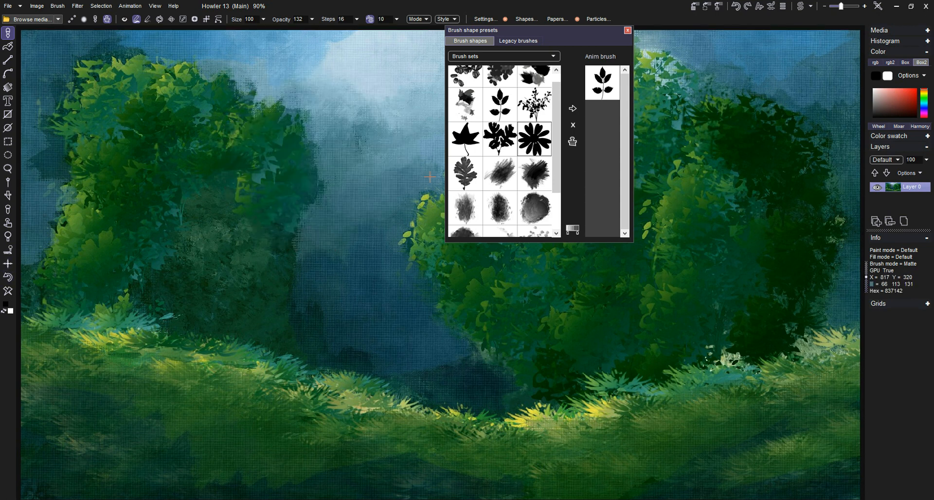
Build the anim brush from the round petalled leaf, the lobed leaf cluster, the oak leaf and the leafy twig shapes.
{"action": "left_click", "coordinate": [580, 108]}
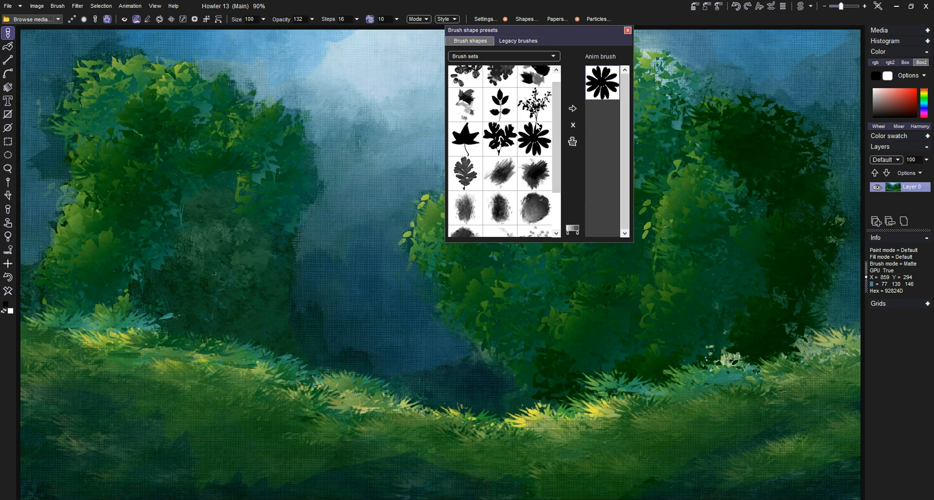
{"action": "left_click", "coordinate": [501, 138]}
{"action": "left_click", "coordinate": [572, 111]}
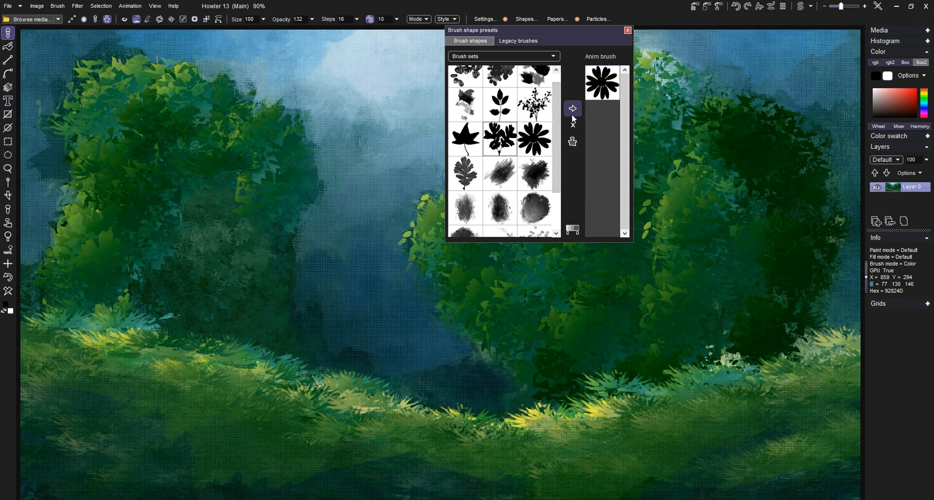
{"action": "left_click", "coordinate": [468, 172]}
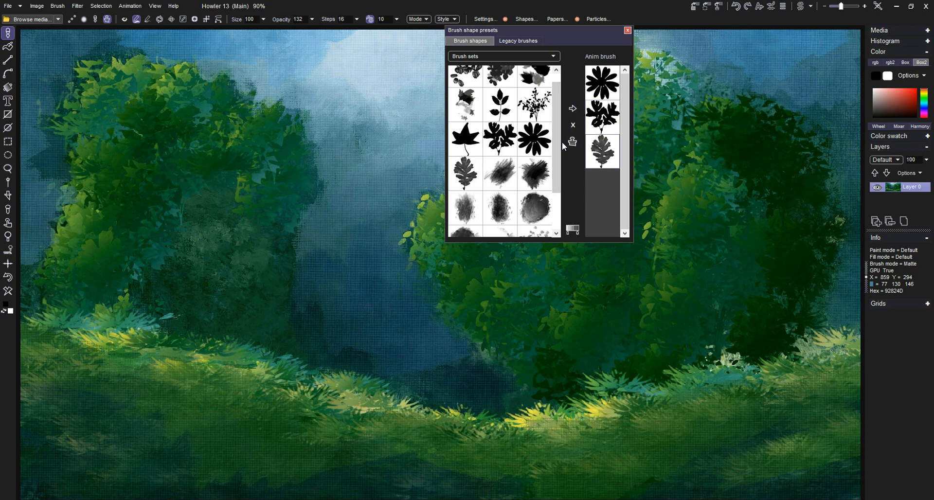
{"action": "left_click_drag", "start_coordinate": [558, 90], "coordinate": [559, 82]}
{"action": "left_click", "coordinate": [535, 126]}
{"action": "left_click", "coordinate": [571, 113]}
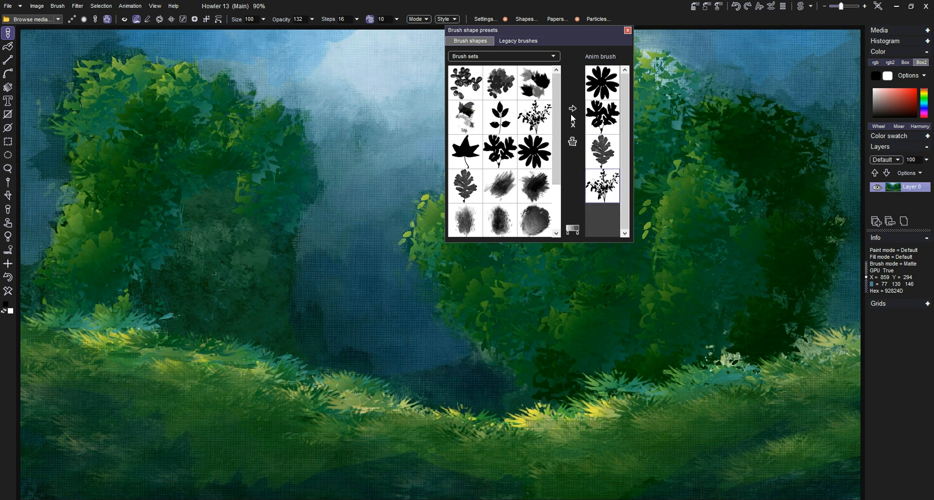
Switch to the brush set listed between Defaults and Vectors and add its lower grass tuft and leaf cluster shapes to the anim brush.
{"action": "left_click", "coordinate": [521, 59]}
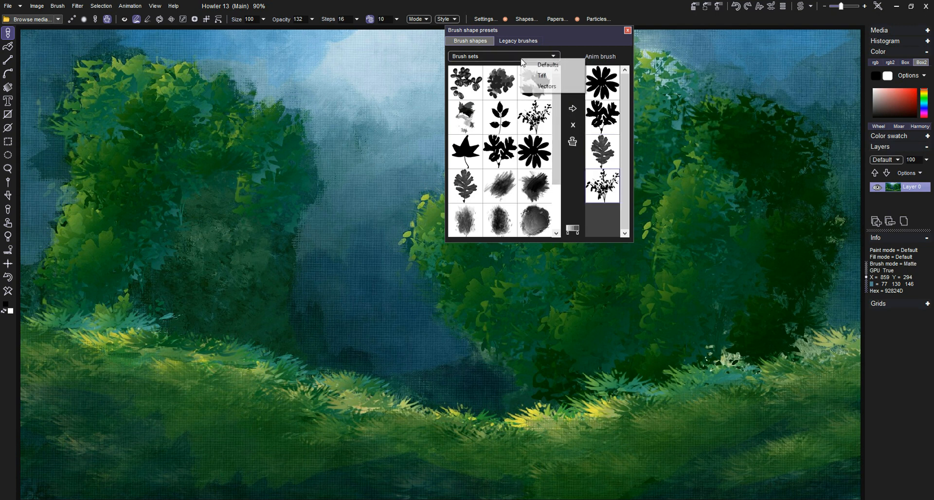
{"action": "left_click", "coordinate": [526, 78]}
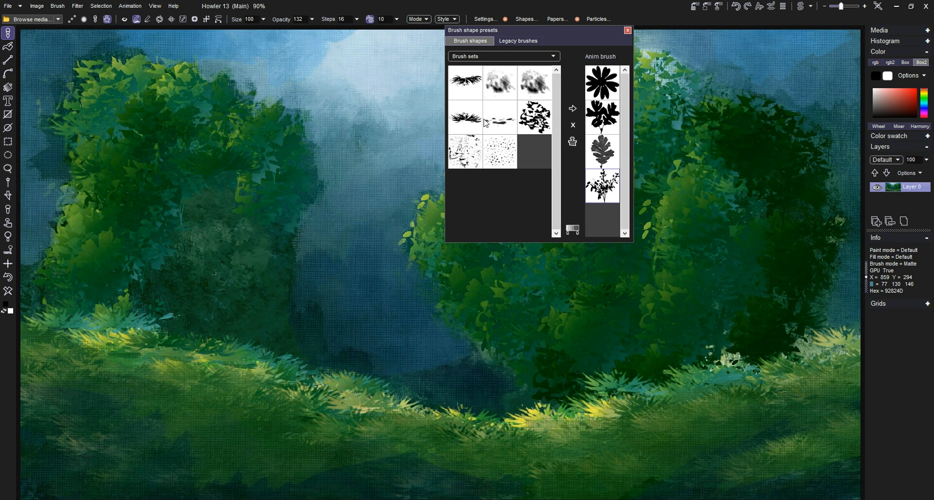
{"action": "left_click", "coordinate": [465, 117]}
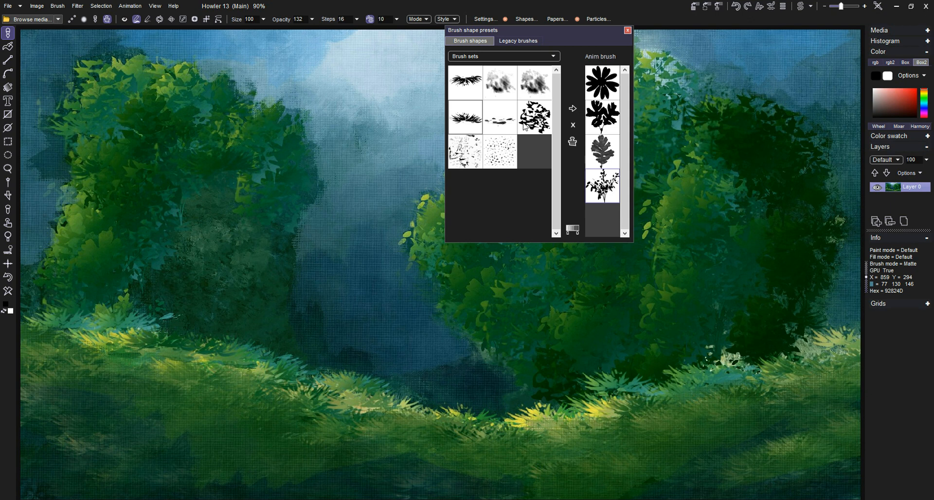
{"action": "left_click", "coordinate": [572, 110]}
{"action": "left_click", "coordinate": [537, 118]}
{"action": "left_click", "coordinate": [568, 113]}
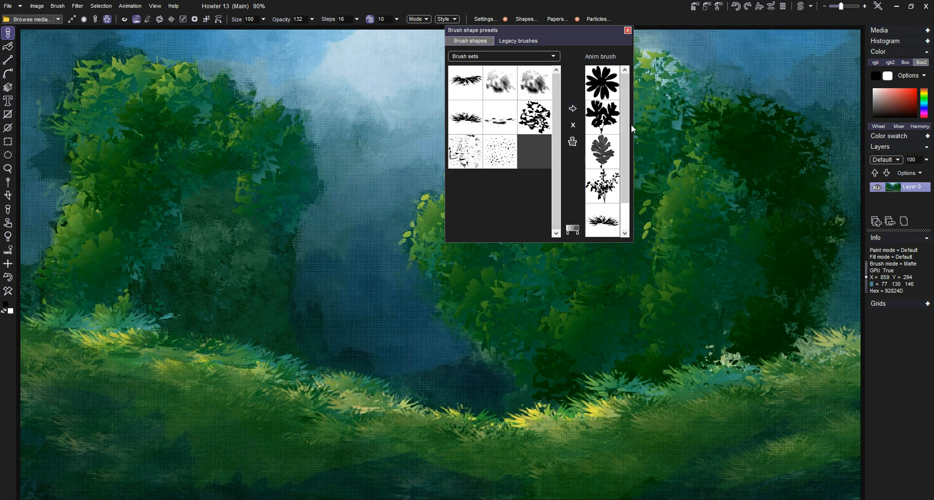
Try a stroke with the animated leaf brush beside the left tree and undo it.
{"action": "mouse_move", "coordinate": [358, 153]}
{"action": "left_mouse_down"}
{"action": "mouse_move", "coordinate": [261, 219]}
{"action": "mouse_move", "coordinate": [334, 141]}
{"action": "left_mouse_up"}
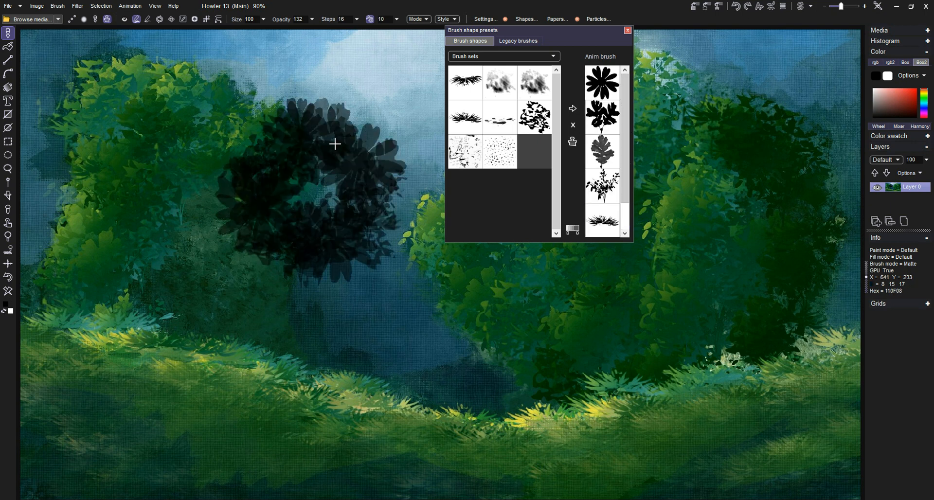
{"action": "left_click", "coordinate": [6, 277]}
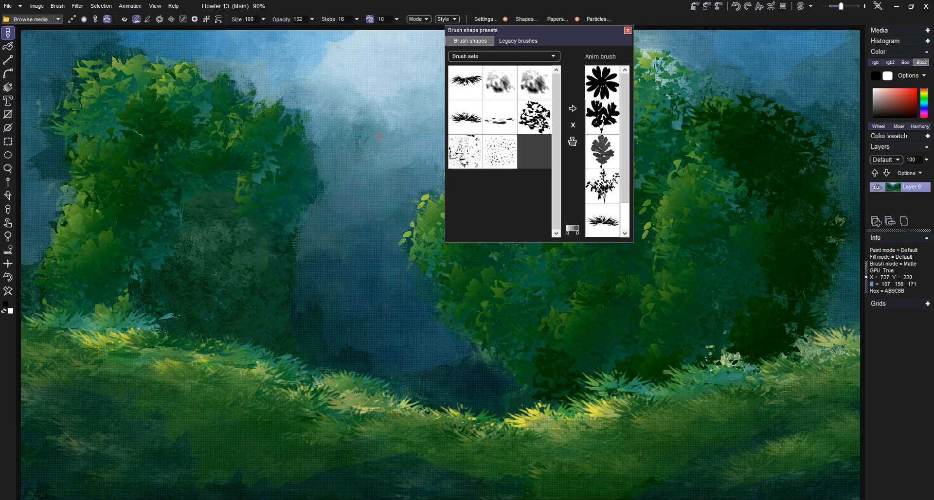
Enable gradient colouring for the anim brush, spread the gradient's two middle green stops further apart, and rebuild the brush.
{"action": "left_click", "coordinate": [572, 229]}
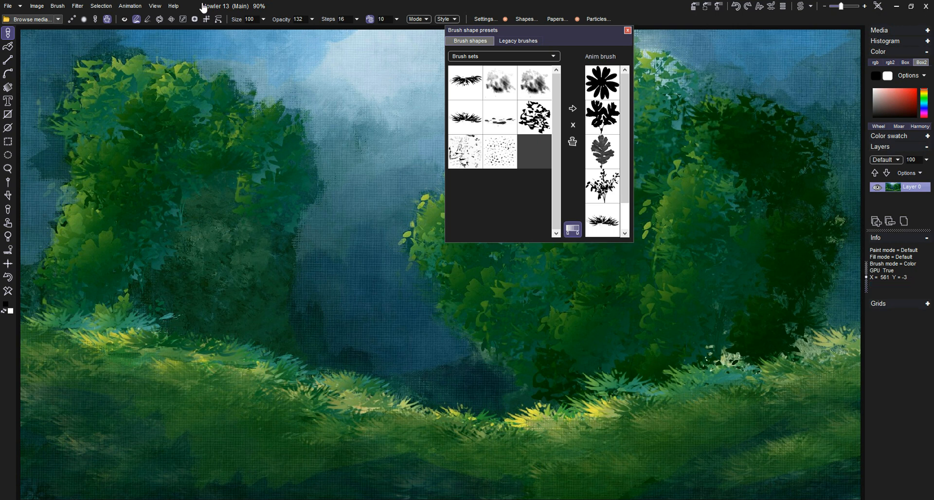
{"action": "left_click", "coordinate": [154, 7]}
{"action": "left_click", "coordinate": [182, 63]}
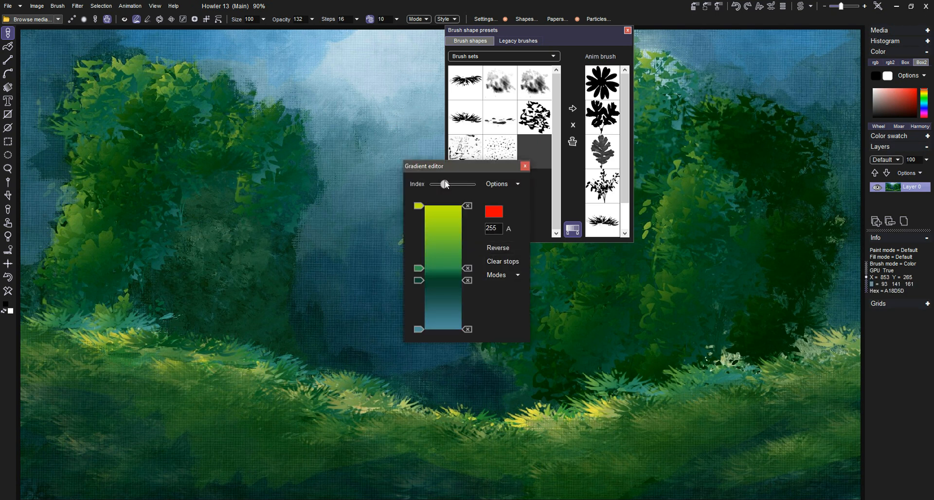
{"action": "mouse_move", "coordinate": [446, 181]}
{"action": "left_mouse_down"}
{"action": "mouse_move", "coordinate": [462, 181]}
{"action": "mouse_move", "coordinate": [436, 183]}
{"action": "mouse_move", "coordinate": [447, 185]}
{"action": "left_mouse_up"}
{"action": "left_click_drag", "start_coordinate": [422, 269], "coordinate": [425, 293]}
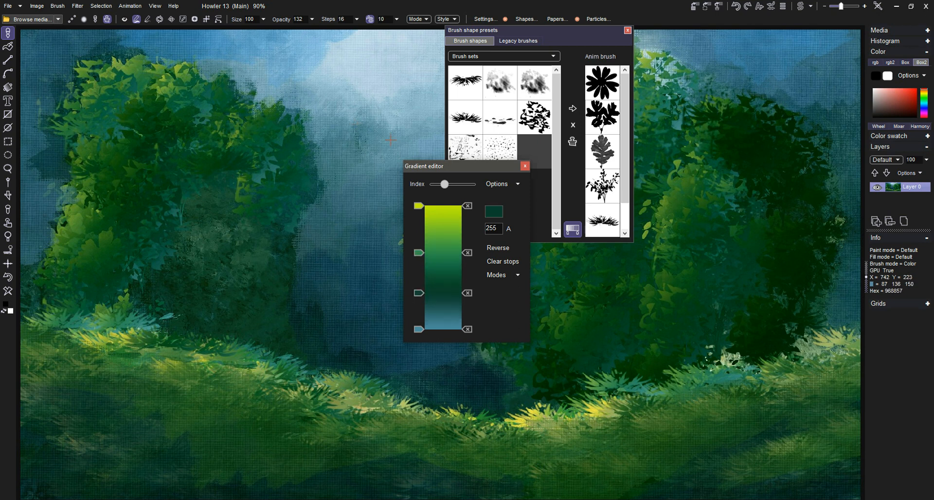
{"action": "left_click", "coordinate": [574, 145]}
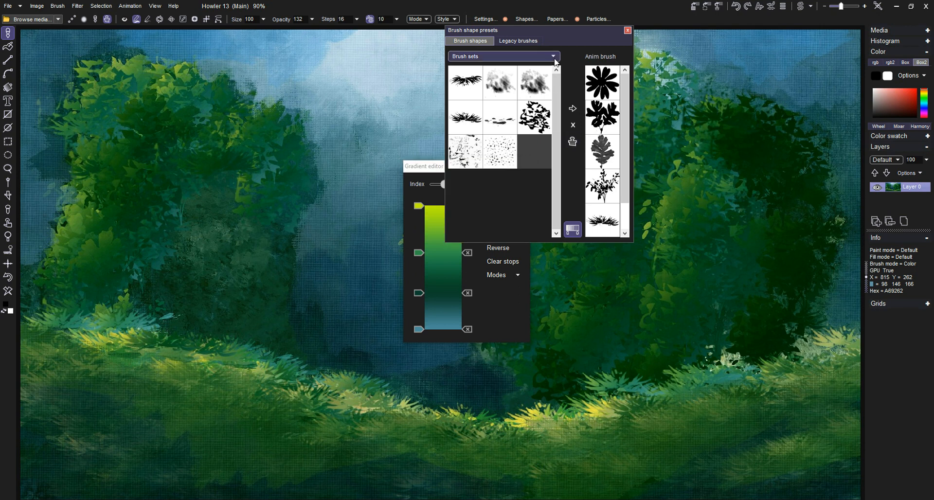
Try gradient foliage strokes between the two trees, raising the brush opacity to 255, and undo the strokes.
{"action": "mouse_move", "coordinate": [359, 93]}
{"action": "left_mouse_down"}
{"action": "mouse_move", "coordinate": [365, 100]}
{"action": "mouse_move", "coordinate": [321, 126]}
{"action": "mouse_move", "coordinate": [340, 164]}
{"action": "left_mouse_up"}
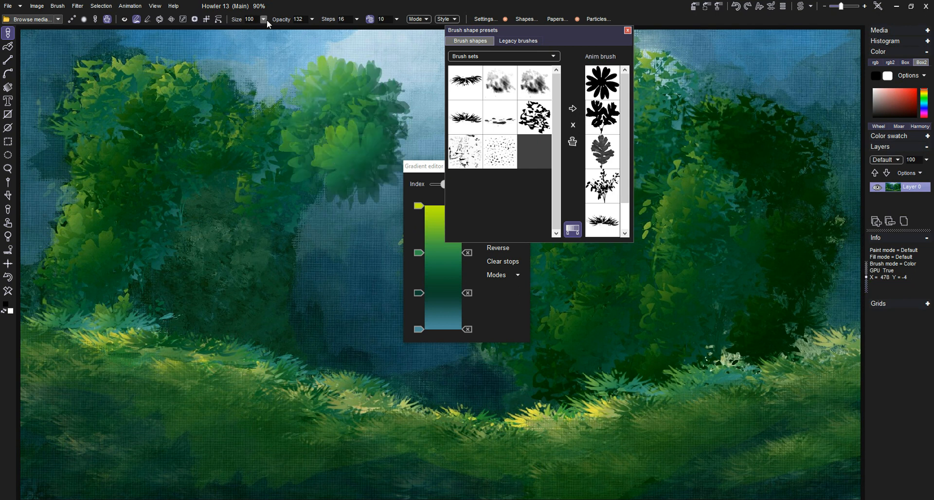
{"action": "left_click", "coordinate": [311, 21]}
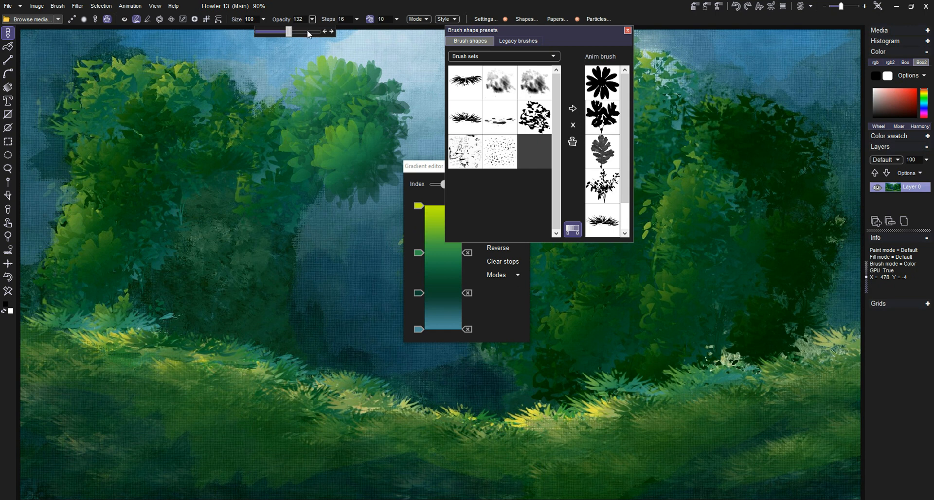
{"action": "left_click_drag", "start_coordinate": [307, 32], "coordinate": [336, 32]}
{"action": "left_click", "coordinate": [362, 171]}
{"action": "mouse_move", "coordinate": [282, 166]}
{"action": "left_mouse_down"}
{"action": "mouse_move", "coordinate": [330, 122]}
{"action": "mouse_move", "coordinate": [337, 126]}
{"action": "mouse_move", "coordinate": [318, 224]}
{"action": "mouse_move", "coordinate": [347, 198]}
{"action": "left_mouse_up"}
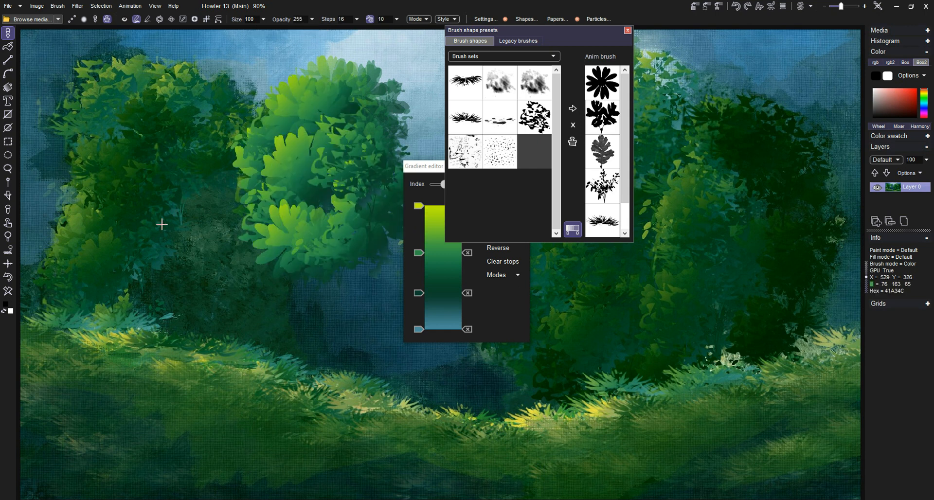
{"action": "left_click", "coordinate": [9, 277]}
{"action": "left_click", "coordinate": [11, 277]}
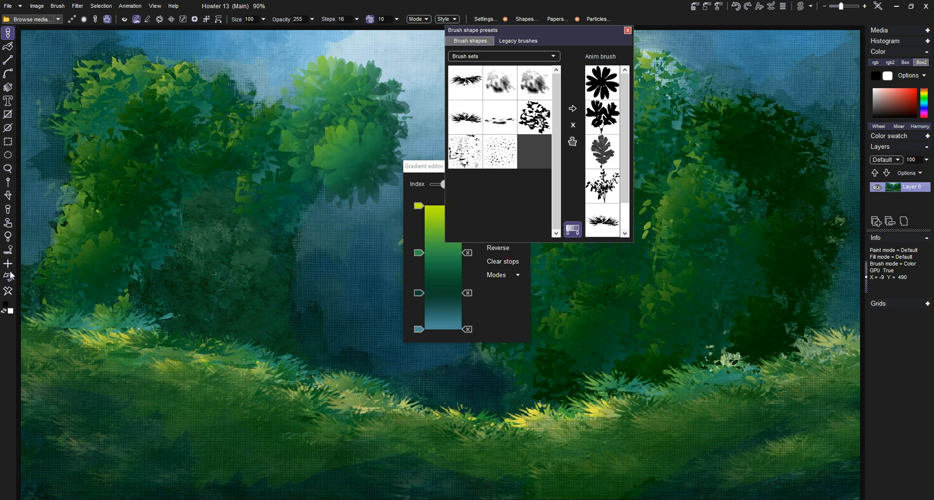
{"action": "left_click", "coordinate": [11, 276]}
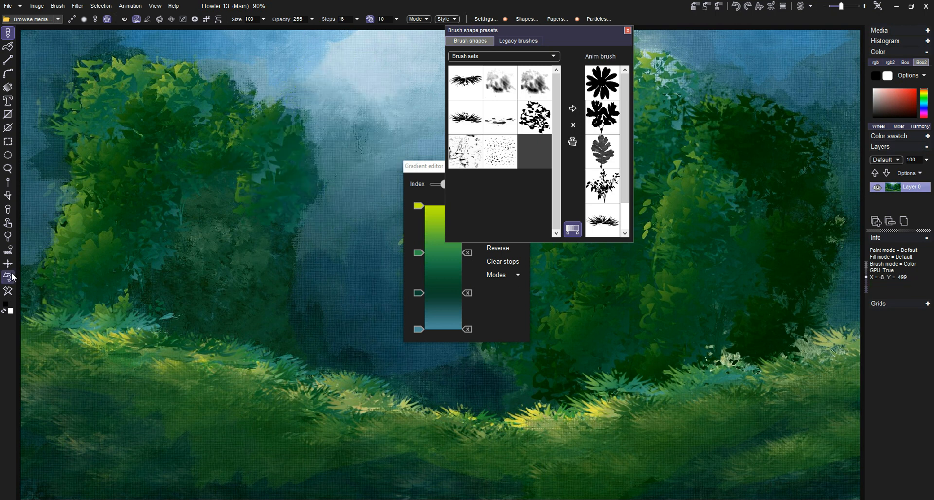
Test foliage strokes on the left tree, reducing the brush size to 45 for a smaller cluster, and undo the painting.
{"action": "mouse_move", "coordinate": [156, 125]}
{"action": "left_mouse_down"}
{"action": "mouse_move", "coordinate": [117, 175]}
{"action": "mouse_move", "coordinate": [131, 180]}
{"action": "left_mouse_up"}
{"action": "left_click", "coordinate": [131, 180]}
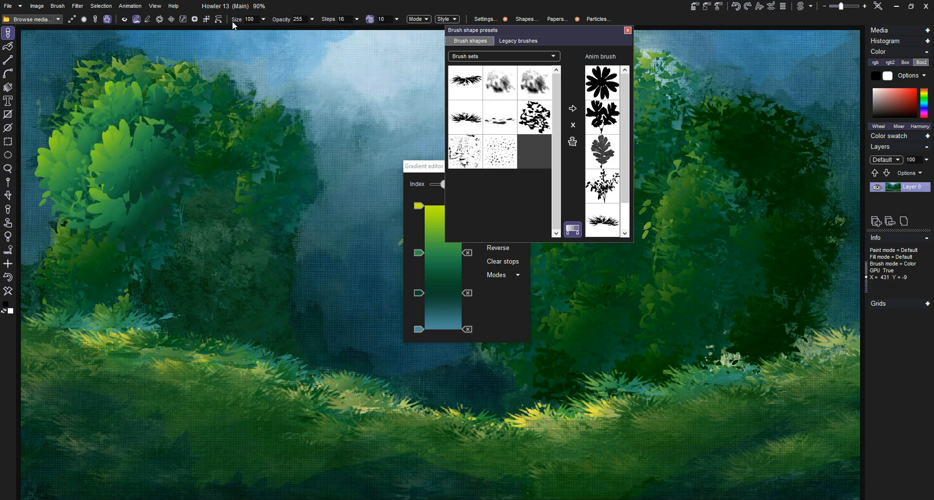
{"action": "left_click", "coordinate": [263, 19]}
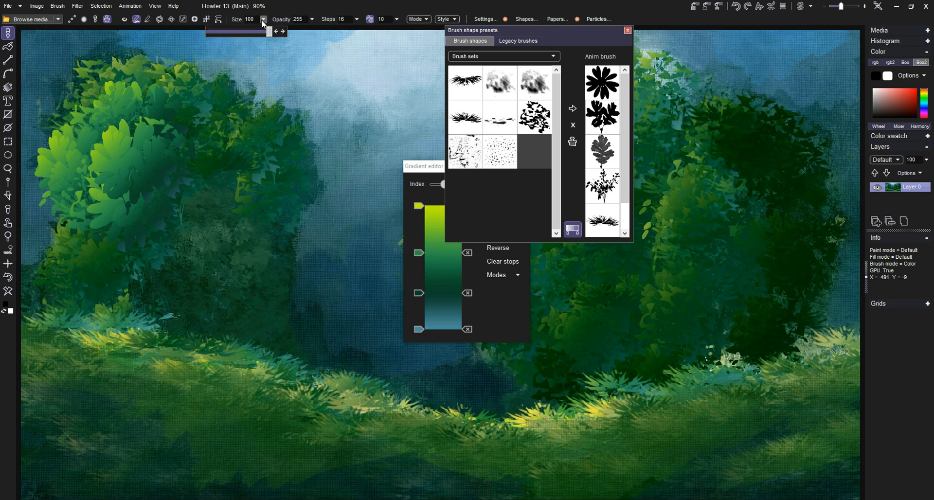
{"action": "left_click", "coordinate": [234, 31]}
{"action": "mouse_move", "coordinate": [223, 162]}
{"action": "left_mouse_down"}
{"action": "mouse_move", "coordinate": [244, 160]}
{"action": "mouse_move", "coordinate": [220, 168]}
{"action": "left_mouse_up"}
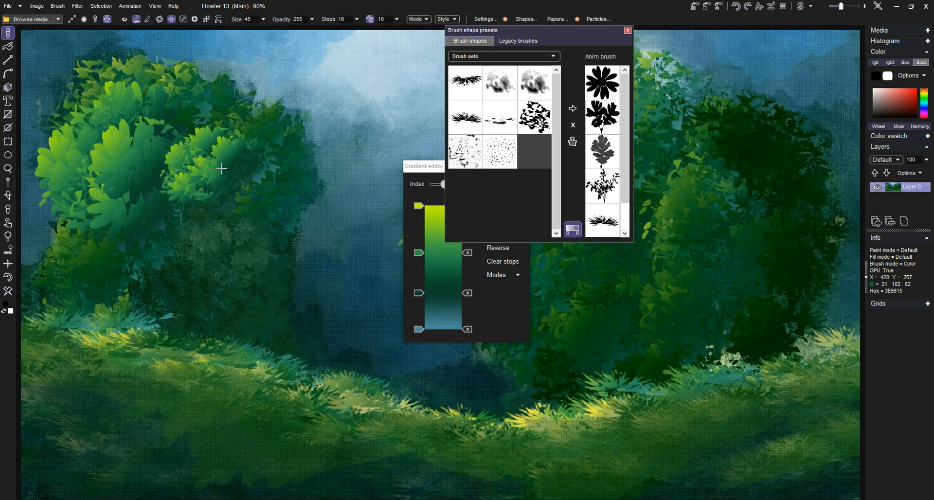
{"action": "left_click", "coordinate": [8, 277]}
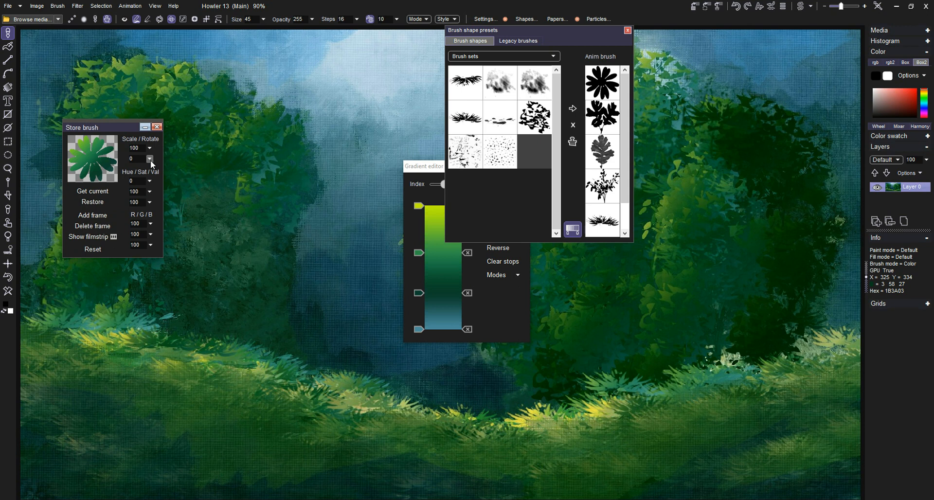
Set the stored brush's rotation to -19, saturation to 145 and hue to -19, and show its filmstrip of frames.
{"action": "left_click", "coordinate": [150, 159]}
{"action": "left_click_drag", "start_coordinate": [127, 171], "coordinate": [116, 171]}
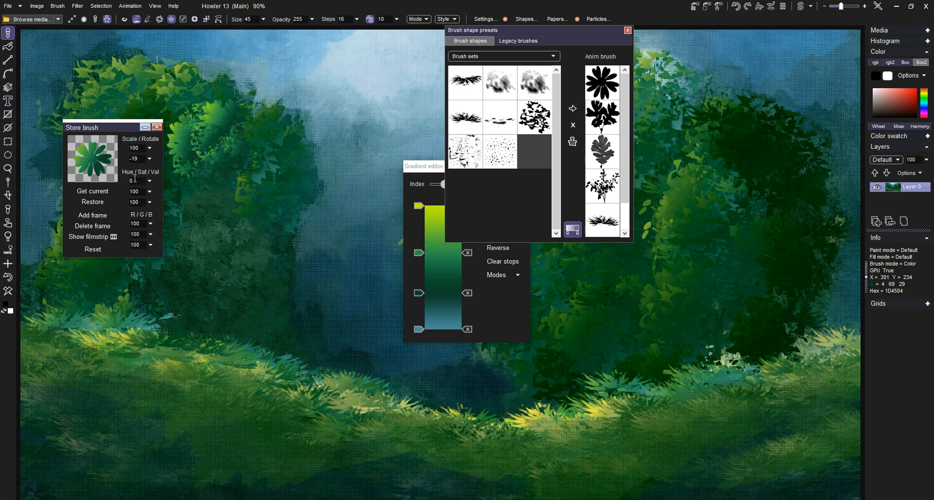
{"action": "left_click", "coordinate": [150, 191]}
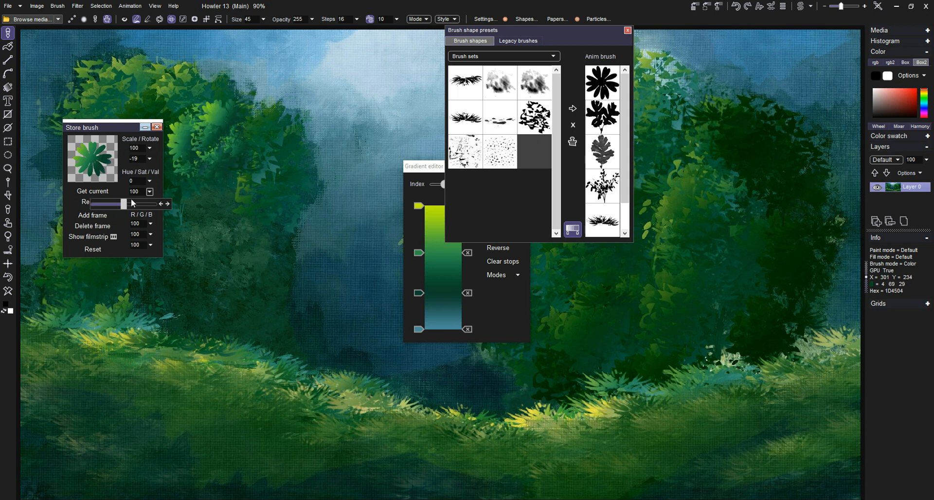
{"action": "mouse_move", "coordinate": [127, 205]}
{"action": "left_mouse_down"}
{"action": "mouse_move", "coordinate": [144, 206]}
{"action": "mouse_move", "coordinate": [103, 208]}
{"action": "mouse_move", "coordinate": [142, 210]}
{"action": "left_mouse_up"}
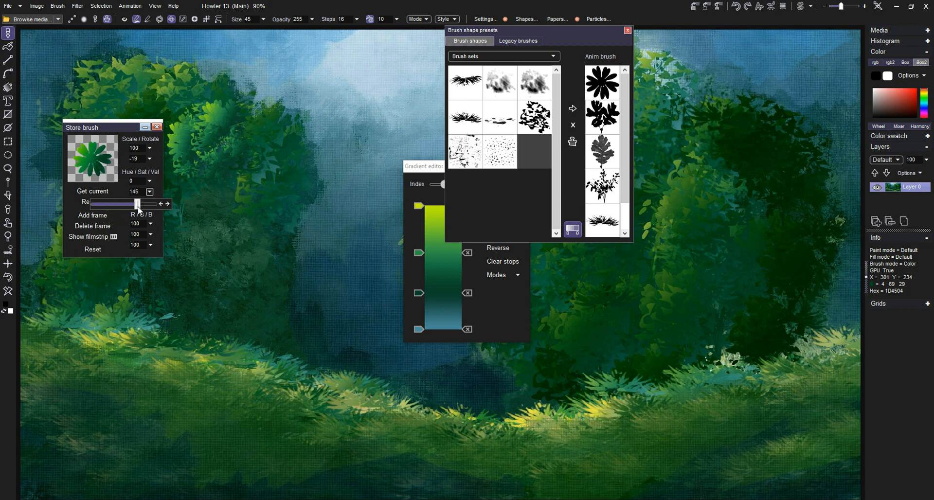
{"action": "left_click", "coordinate": [149, 181]}
{"action": "mouse_move", "coordinate": [124, 194]}
{"action": "left_mouse_down"}
{"action": "mouse_move", "coordinate": [138, 195]}
{"action": "mouse_move", "coordinate": [121, 197]}
{"action": "left_mouse_up"}
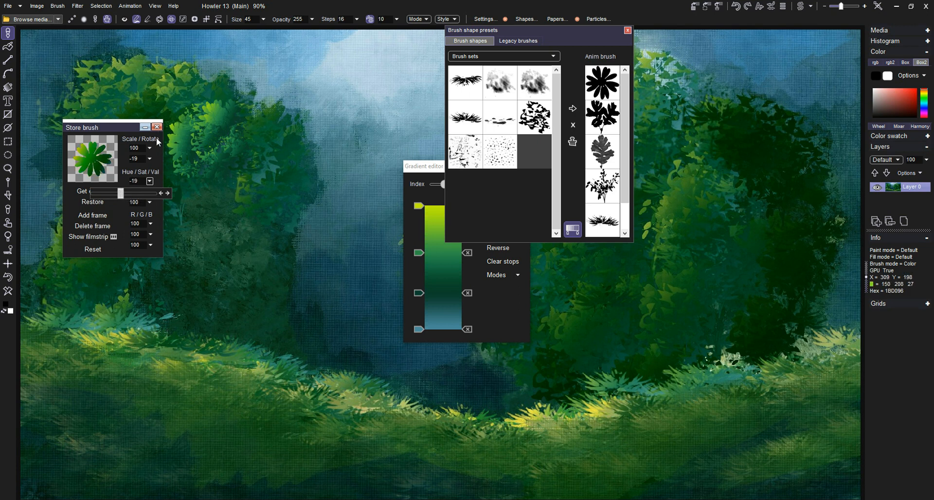
{"action": "left_click", "coordinate": [124, 129]}
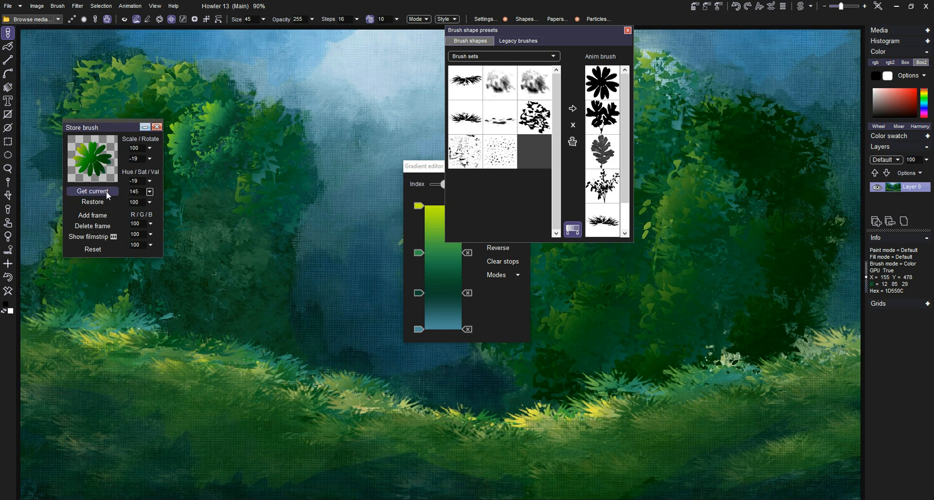
{"action": "left_click", "coordinate": [89, 237]}
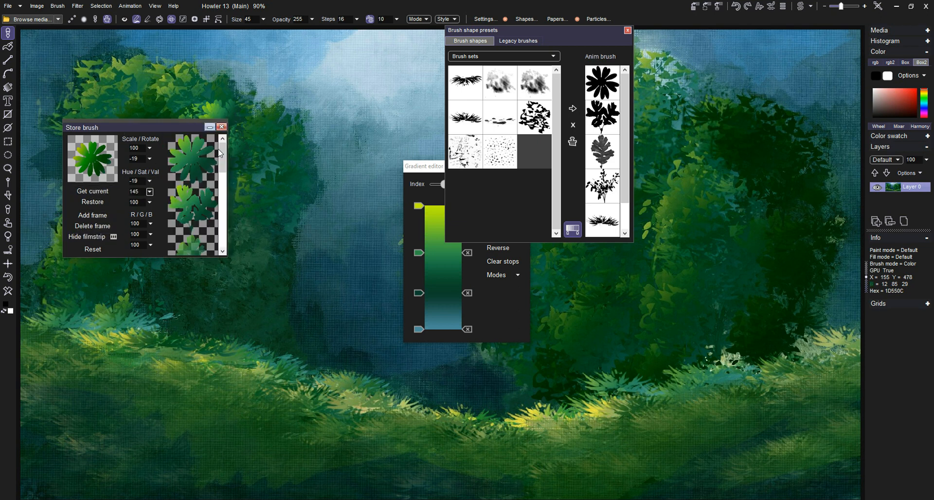
Set the stored brush's scale to 166 and its hue to 136, and close the Store brush window.
{"action": "mouse_move", "coordinate": [221, 148]}
{"action": "left_mouse_down"}
{"action": "mouse_move", "coordinate": [219, 204]}
{"action": "mouse_move", "coordinate": [222, 141]}
{"action": "left_mouse_up"}
{"action": "mouse_move", "coordinate": [153, 149]}
{"action": "left_mouse_down"}
{"action": "mouse_move", "coordinate": [124, 168]}
{"action": "mouse_move", "coordinate": [143, 167]}
{"action": "mouse_move", "coordinate": [107, 166]}
{"action": "mouse_move", "coordinate": [145, 161]}
{"action": "mouse_move", "coordinate": [124, 193]}
{"action": "mouse_move", "coordinate": [149, 195]}
{"action": "mouse_move", "coordinate": [125, 193]}
{"action": "left_mouse_up"}
{"action": "left_click", "coordinate": [149, 181]}
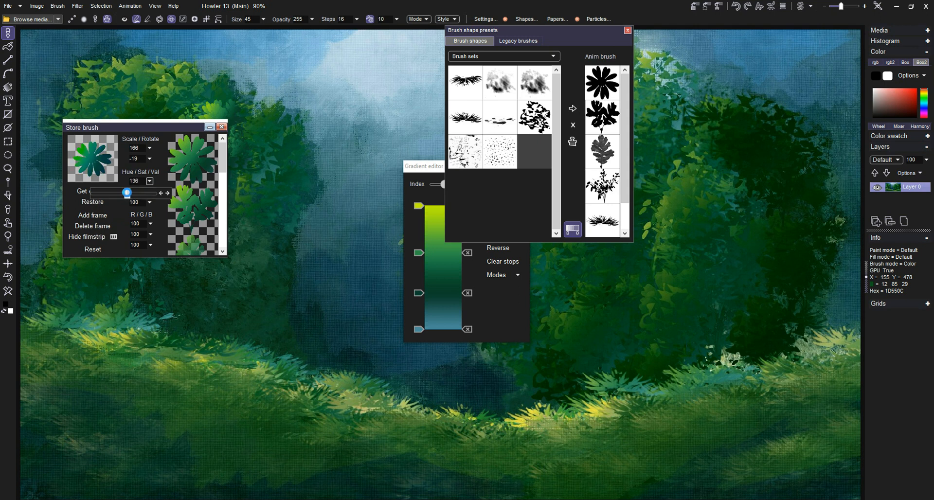
{"action": "left_click", "coordinate": [222, 127]}
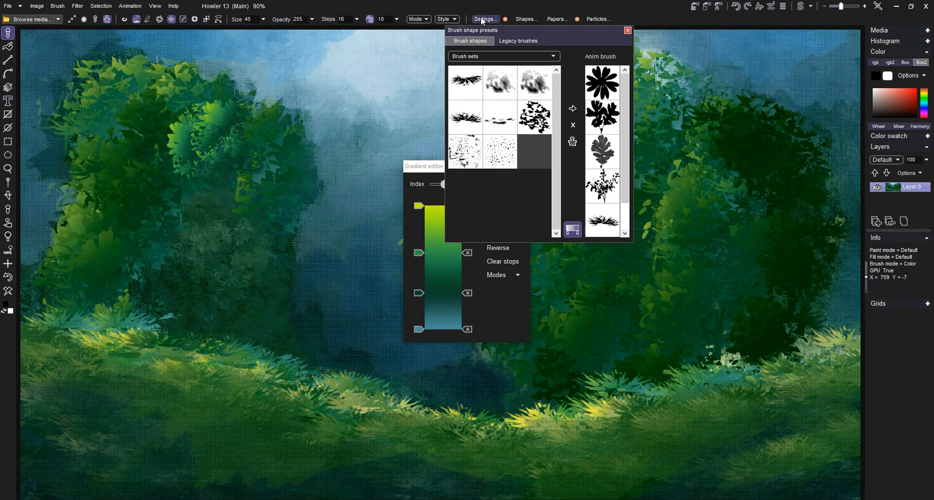
Show the brush settings, set the random hue to 169, and paint a foliage cluster in the sky between the two trees.
{"action": "left_click", "coordinate": [486, 19]}
{"action": "left_click", "coordinate": [456, 168]}
{"action": "left_click_drag", "start_coordinate": [456, 169], "coordinate": [577, 189]}
{"action": "left_click", "coordinate": [645, 187]}
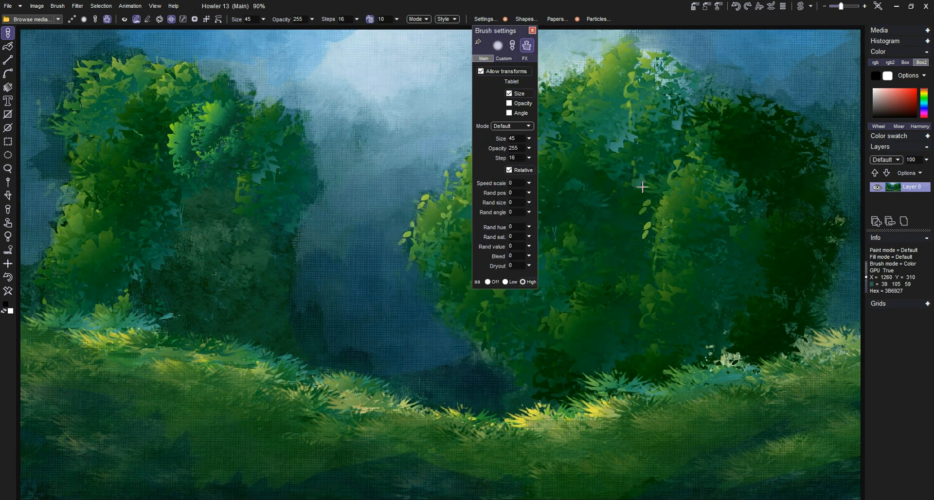
{"action": "left_click", "coordinate": [528, 227]}
{"action": "left_click_drag", "start_coordinate": [470, 238], "coordinate": [501, 241]}
{"action": "mouse_move", "coordinate": [418, 210]}
{"action": "left_mouse_down"}
{"action": "mouse_move", "coordinate": [331, 146]}
{"action": "mouse_move", "coordinate": [339, 168]}
{"action": "mouse_move", "coordinate": [395, 181]}
{"action": "left_mouse_up"}
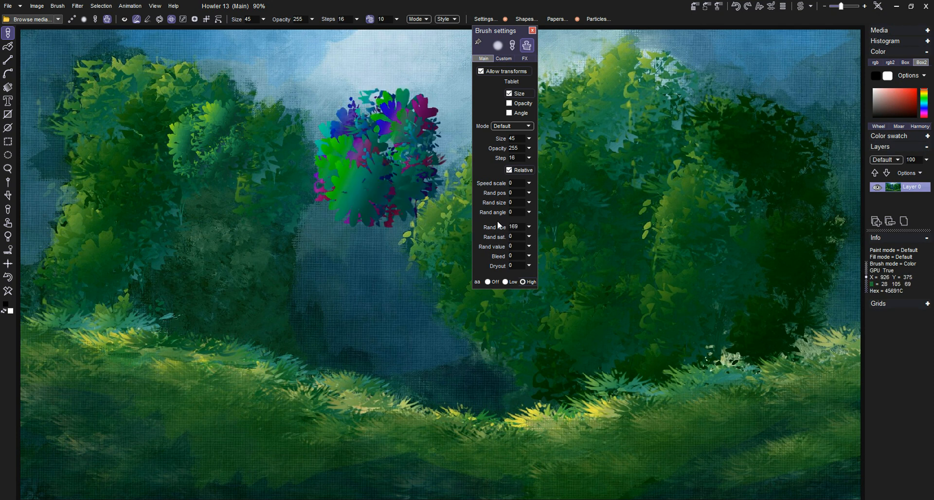
Set the random value to 61 and random position to 100, painting multicoloured foliage after each change between the cluster and the left tree.
{"action": "left_click", "coordinate": [528, 246]}
{"action": "left_click_drag", "start_coordinate": [496, 262], "coordinate": [511, 260]}
{"action": "mouse_move", "coordinate": [409, 282]}
{"action": "left_mouse_down"}
{"action": "mouse_move", "coordinate": [311, 263]}
{"action": "mouse_move", "coordinate": [332, 242]}
{"action": "mouse_move", "coordinate": [343, 209]}
{"action": "left_mouse_up"}
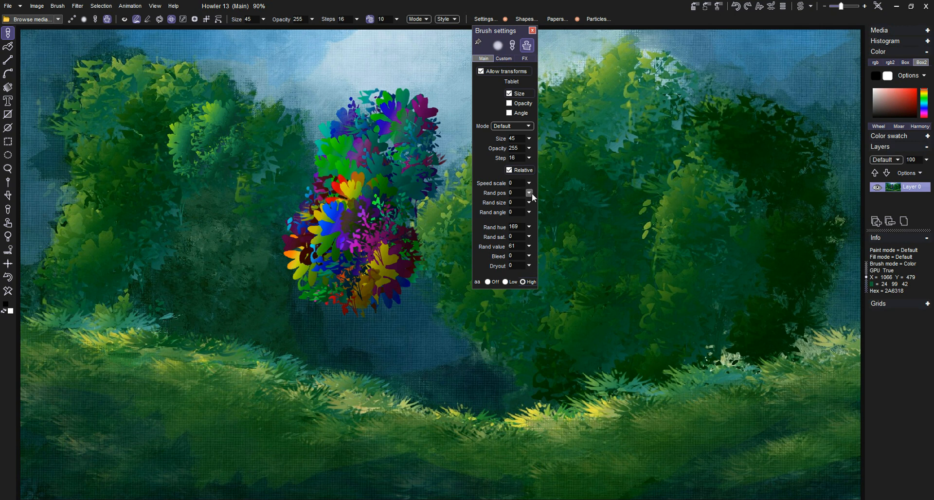
{"action": "mouse_move", "coordinate": [531, 192]}
{"action": "left_mouse_down"}
{"action": "mouse_move", "coordinate": [504, 205]}
{"action": "mouse_move", "coordinate": [532, 205]}
{"action": "left_mouse_up"}
{"action": "mouse_move", "coordinate": [313, 169]}
{"action": "left_mouse_down"}
{"action": "mouse_move", "coordinate": [297, 190]}
{"action": "mouse_move", "coordinate": [241, 141]}
{"action": "mouse_move", "coordinate": [281, 188]}
{"action": "left_mouse_up"}
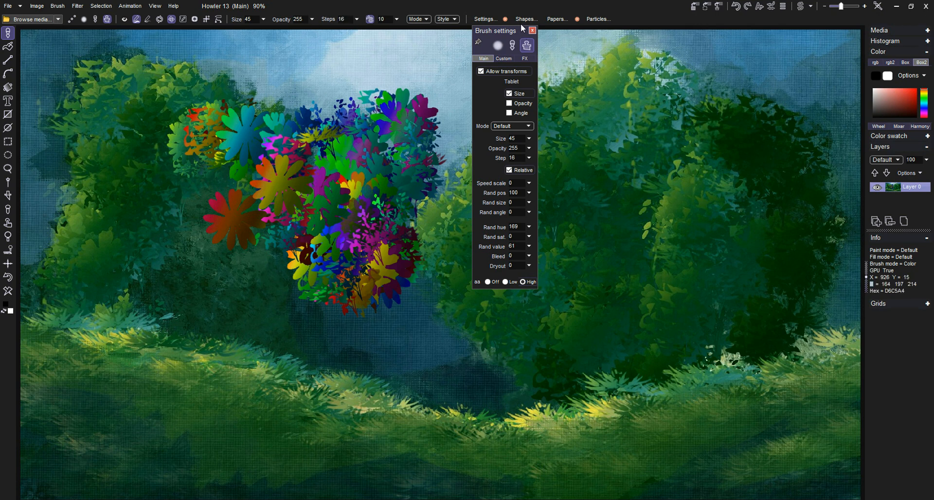
Set the brush steps to 107 and the brush size to 100.
{"action": "left_click", "coordinate": [311, 19]}
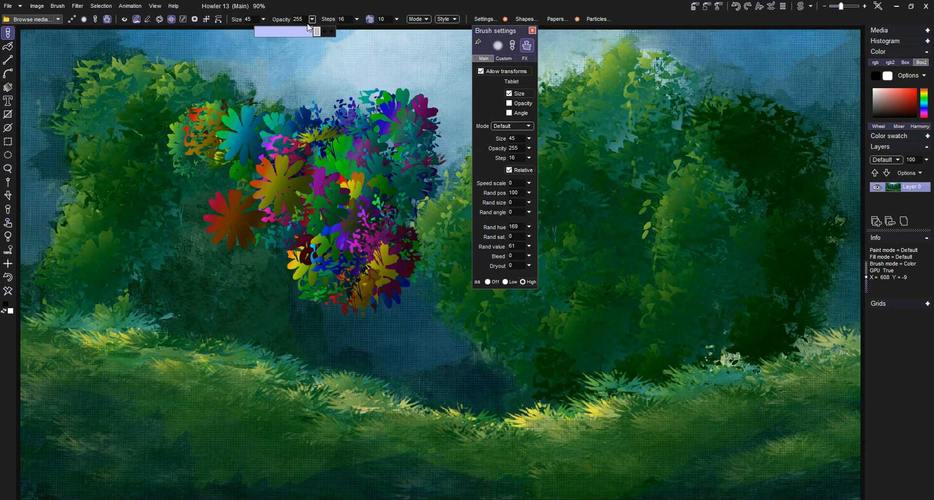
{"action": "left_click", "coordinate": [358, 19]}
{"action": "mouse_move", "coordinate": [332, 33]}
{"action": "left_mouse_down"}
{"action": "mouse_move", "coordinate": [370, 34]}
{"action": "mouse_move", "coordinate": [329, 35]}
{"action": "left_mouse_up"}
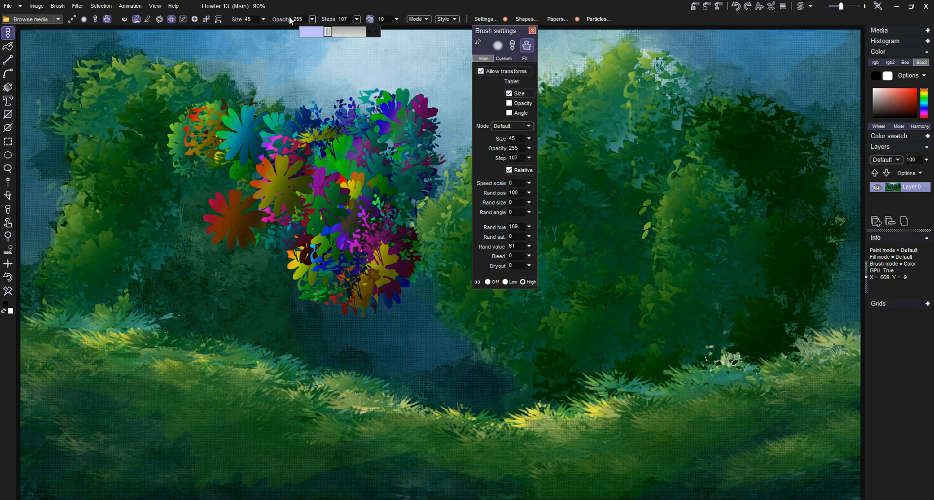
{"action": "left_click", "coordinate": [263, 20]}
{"action": "left_click_drag", "start_coordinate": [260, 31], "coordinate": [269, 31]}
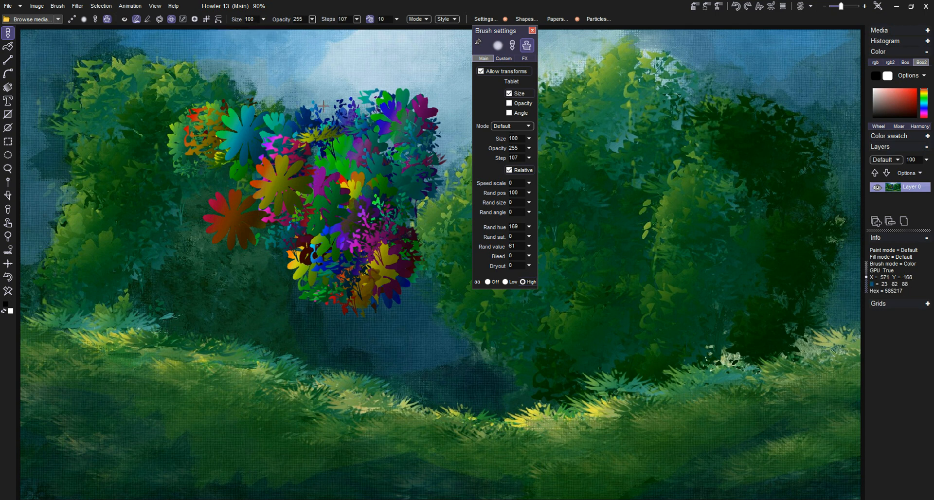
Paint large, widely spaced leaves over the multicoloured cluster, and paint over it again with the brush steps set to 10.
{"action": "left_click_drag", "start_coordinate": [331, 102], "coordinate": [297, 155]}
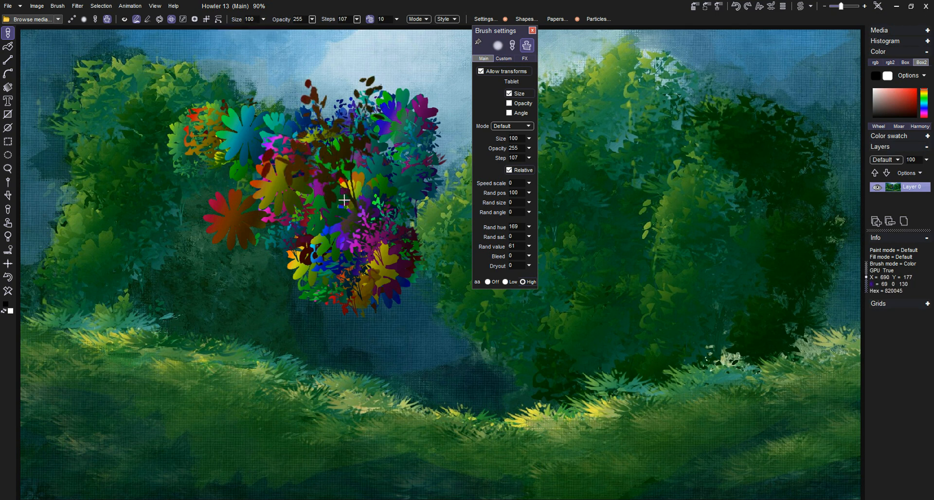
{"action": "left_click_drag", "start_coordinate": [360, 160], "coordinate": [389, 214]}
{"action": "left_click", "coordinate": [280, 141]}
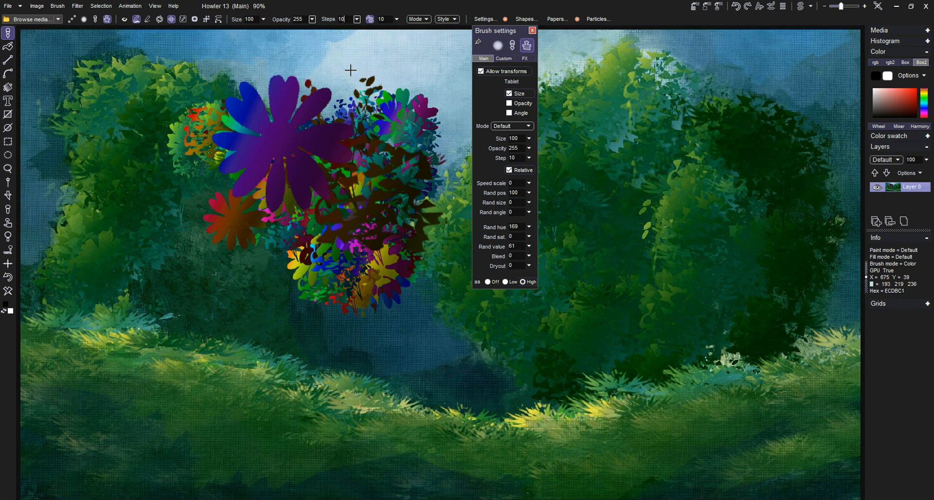
{"action": "mouse_move", "coordinate": [338, 161]}
{"action": "left_mouse_down"}
{"action": "mouse_move", "coordinate": [352, 142]}
{"action": "mouse_move", "coordinate": [348, 249]}
{"action": "left_mouse_up"}
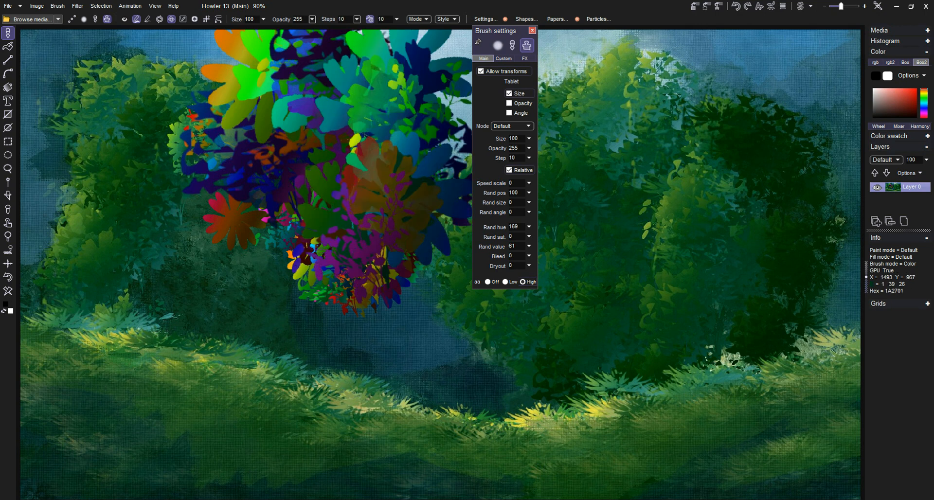
{"action": "right_click", "coordinate": [811, 499]}
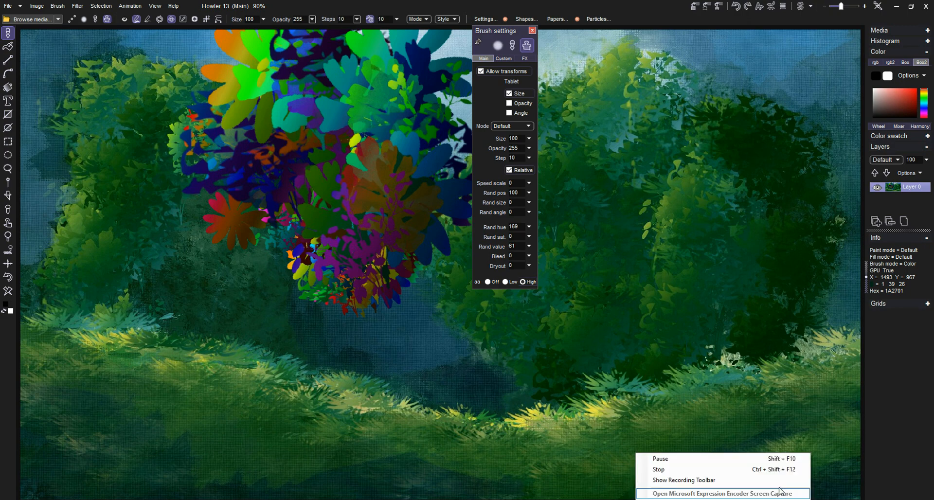